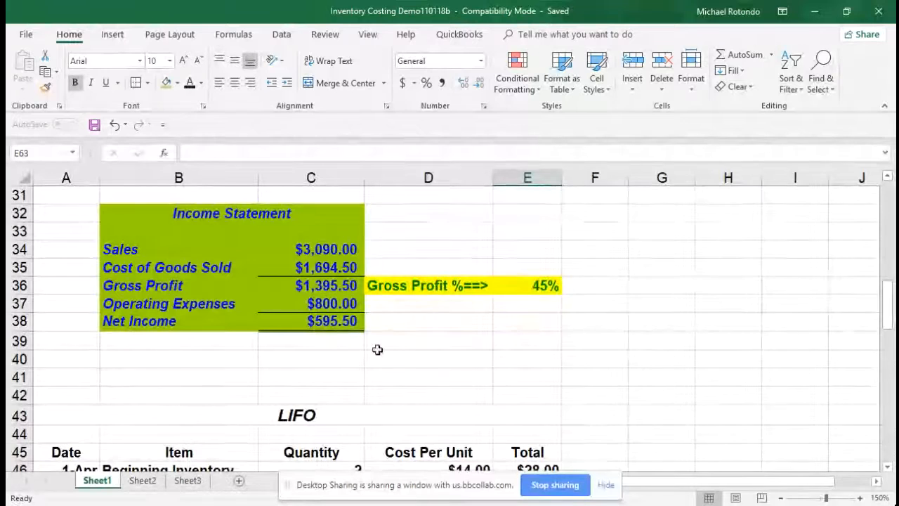
Calculate the Average Cost Per Unit in C74 by dividing cost of goods available by units available, =E10/C10
scroll(368, 355, "down", 4)
scroll(366, 353, "down", 8)
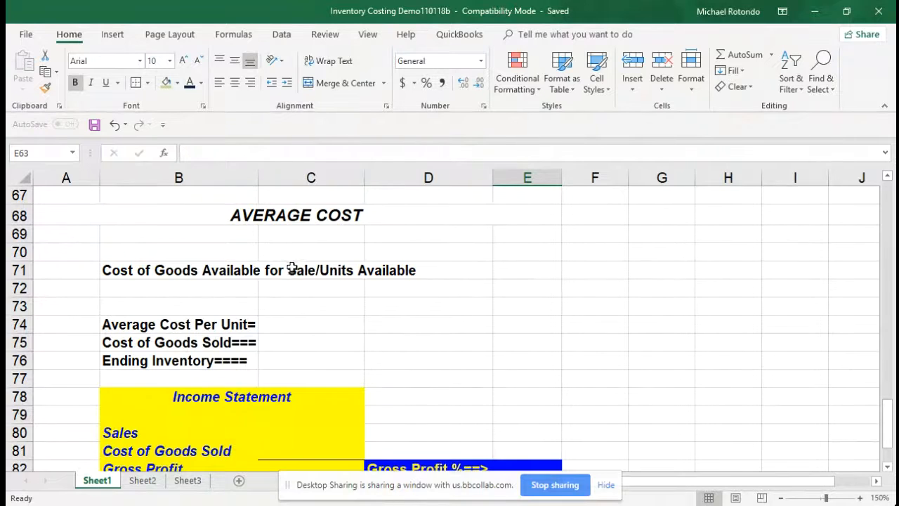
left_click(299, 326)
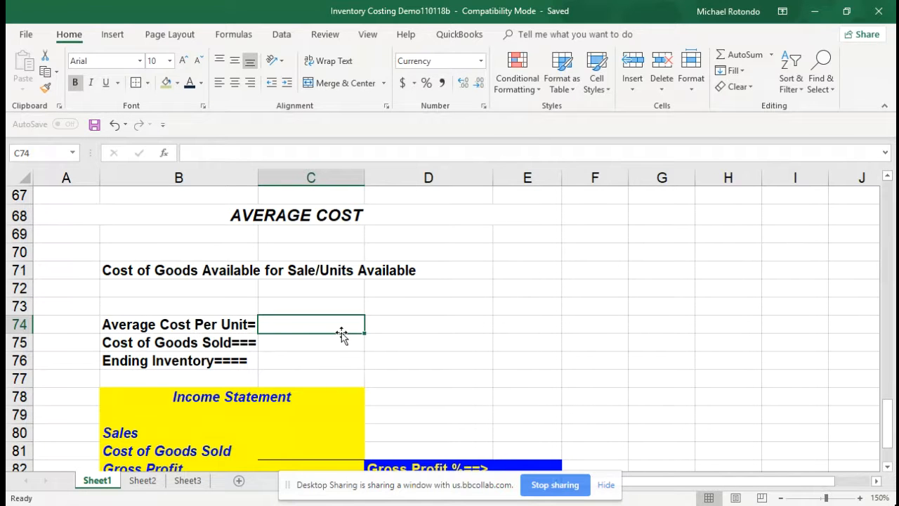
type("=")
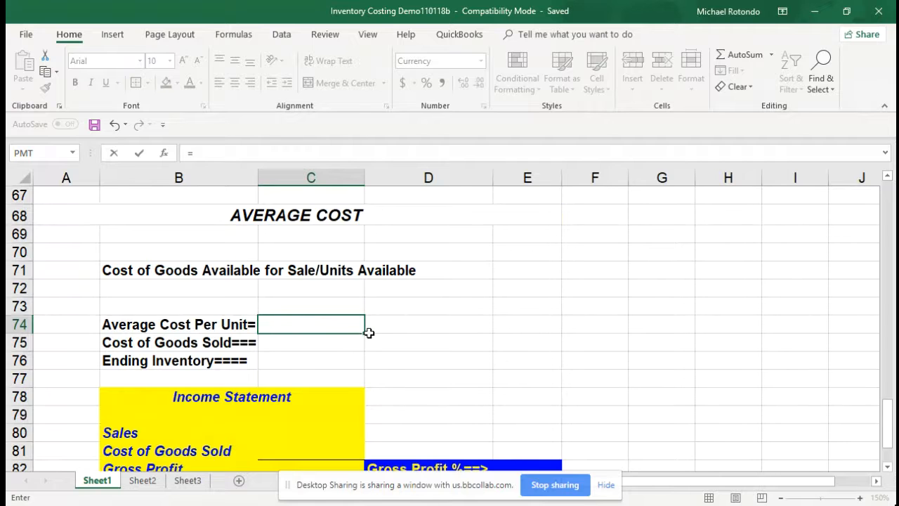
scroll(373, 332, "up", 6)
scroll(372, 332, "up", 16)
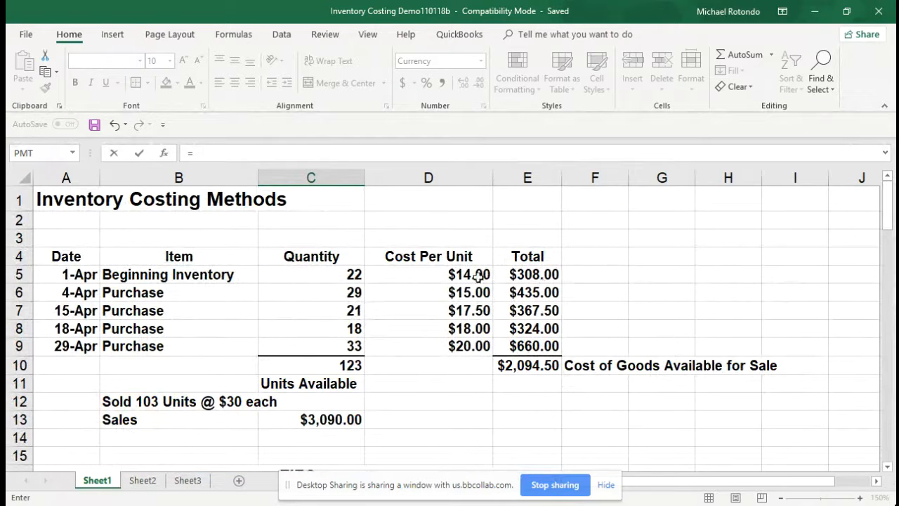
left_click(535, 364)
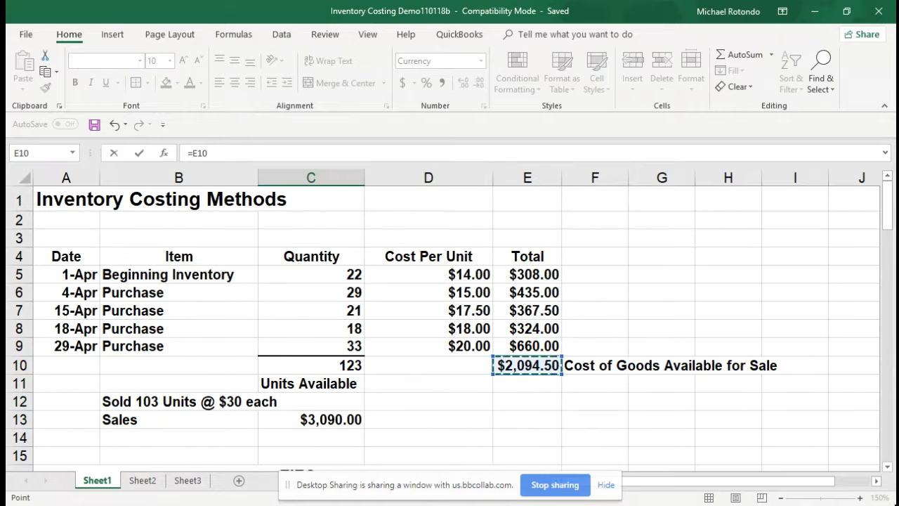
type("/")
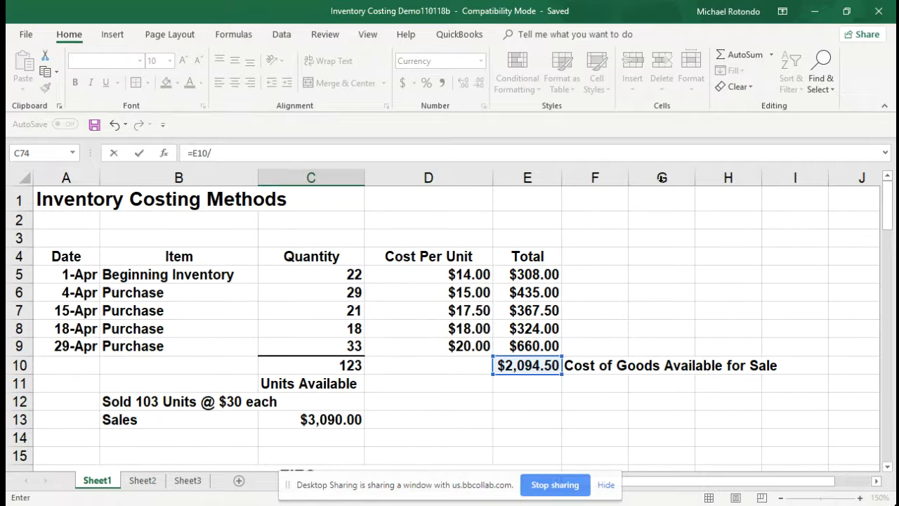
left_click(337, 365)
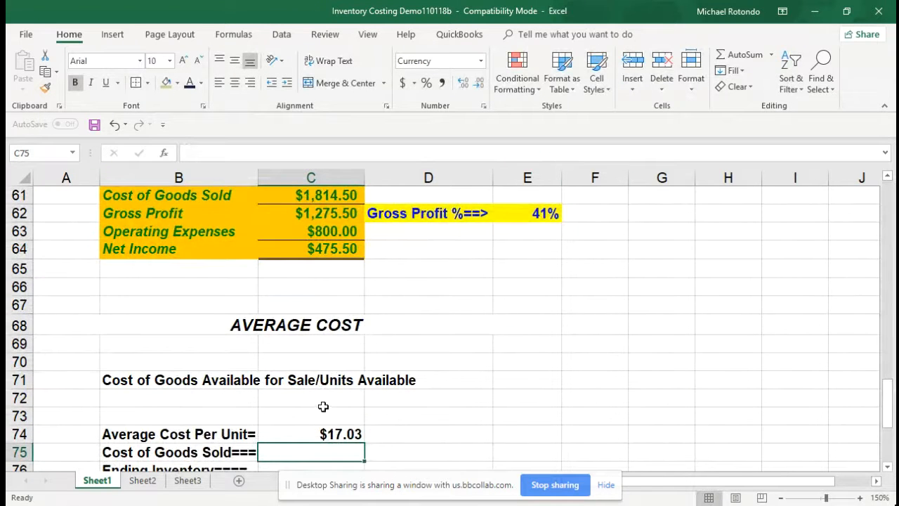
Calculate the average-cost Cost of Goods Sold in C75 by multiplying the 103 units sold by the unit cost, =103*C74
scroll(323, 405, "down", 2)
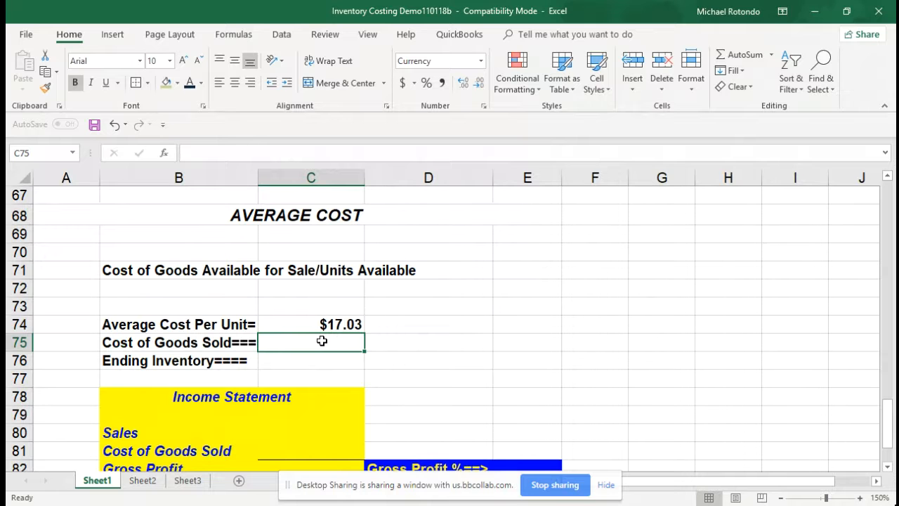
scroll(322, 342, "up", 9)
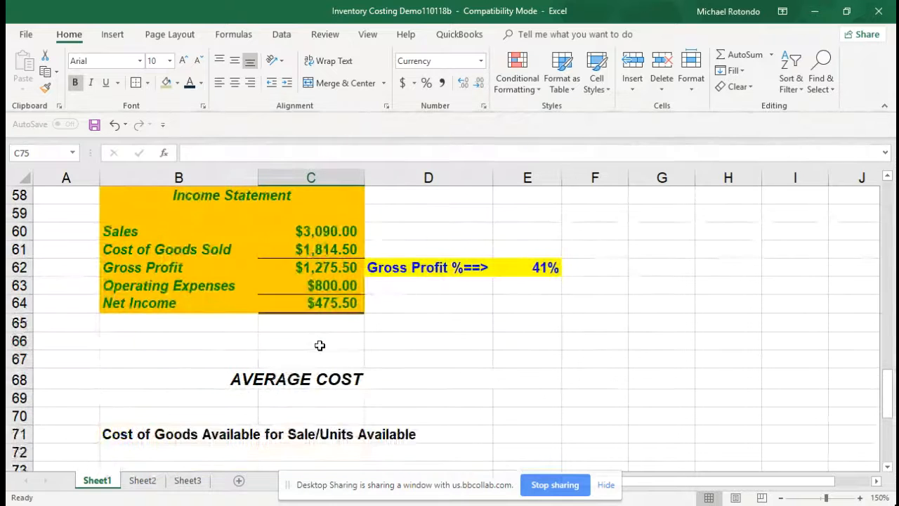
scroll(320, 347, "up", 13)
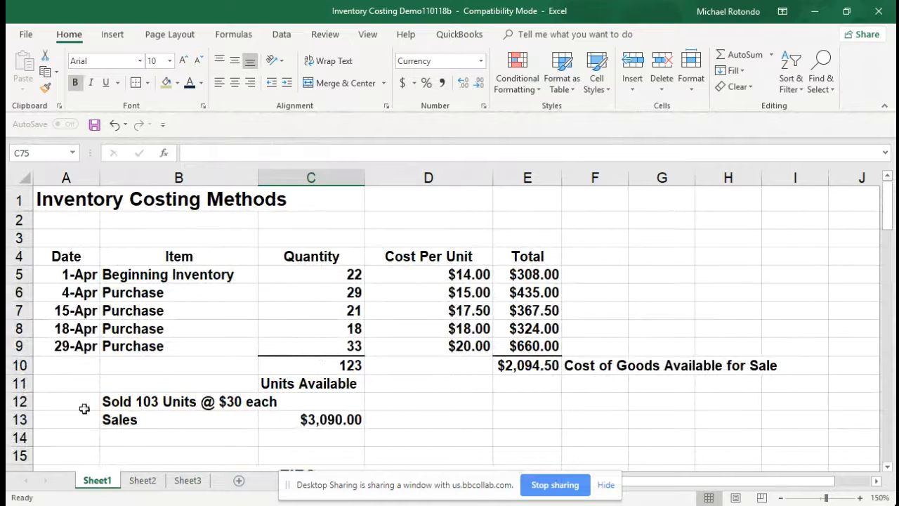
left_click(133, 403)
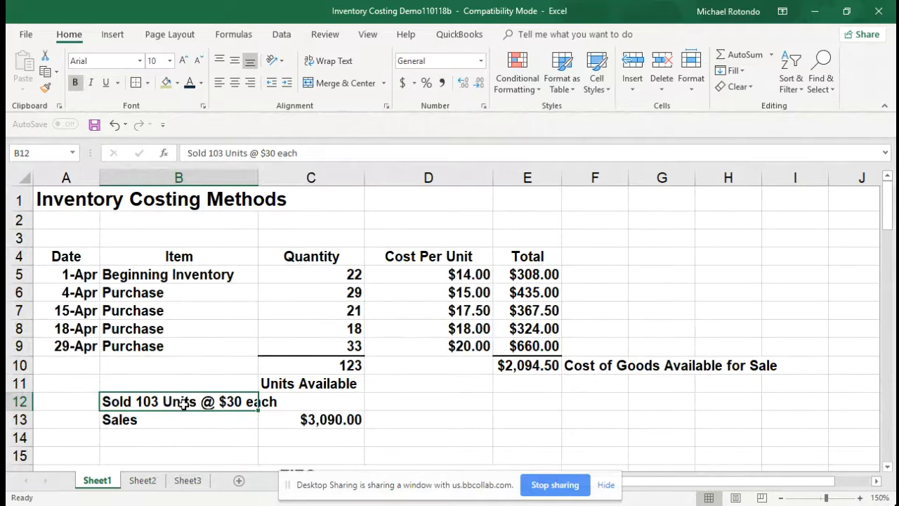
scroll(184, 403, "down", 12)
scroll(183, 405, "down", 11)
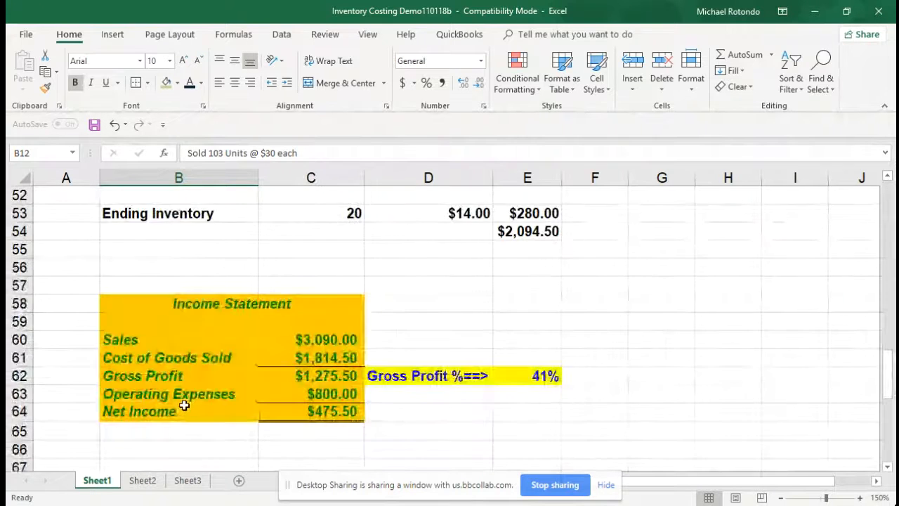
left_click(337, 285)
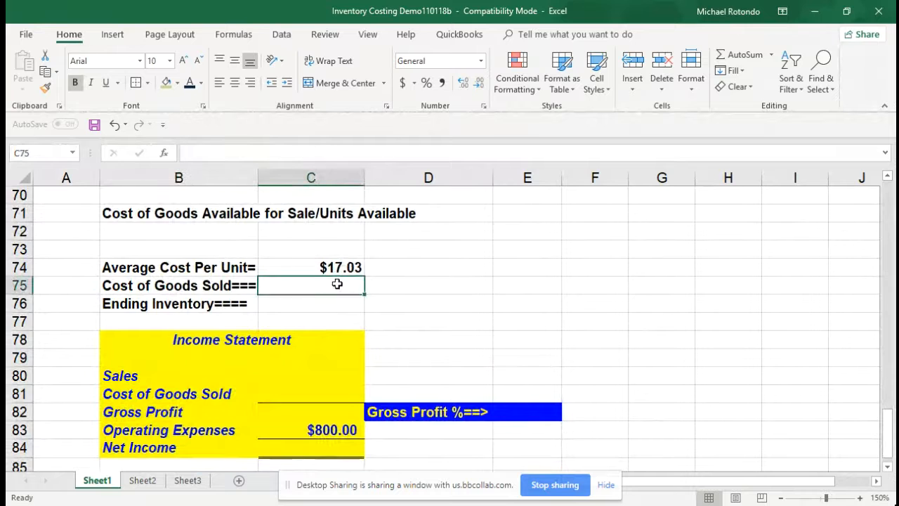
type("=")
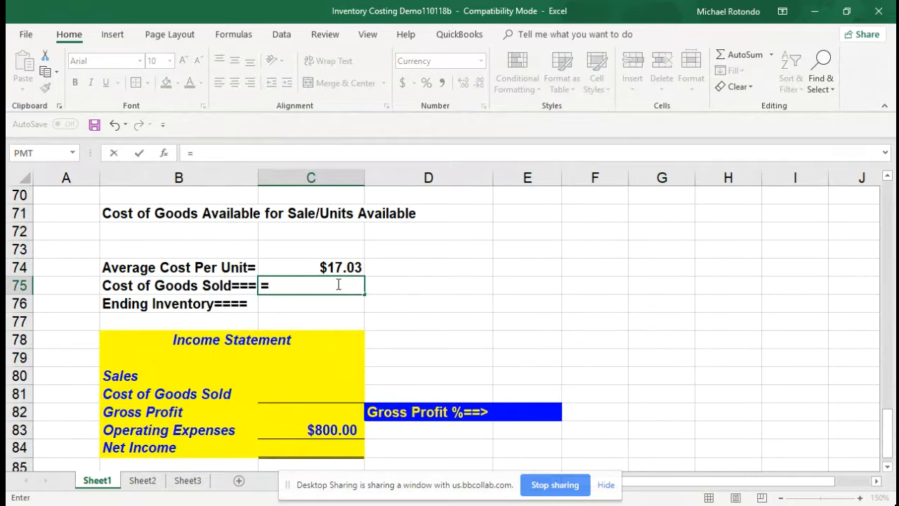
type("103*")
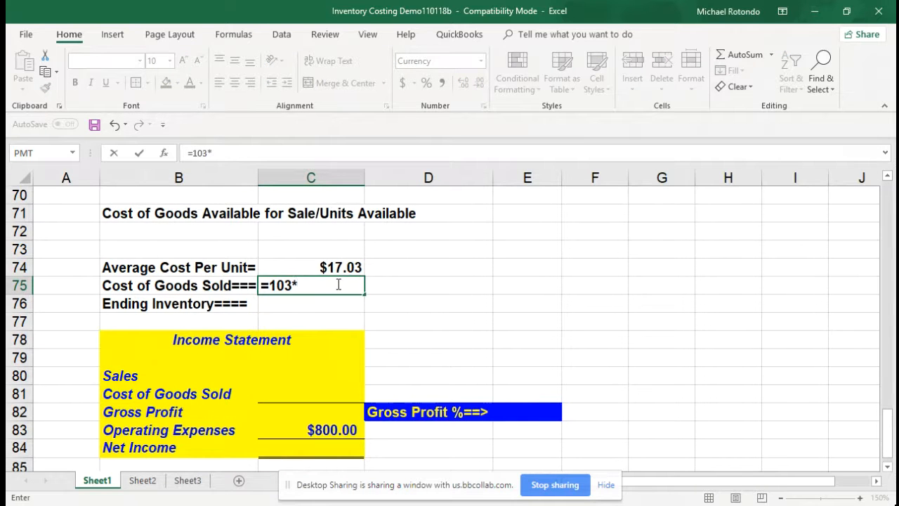
left_click(315, 267)
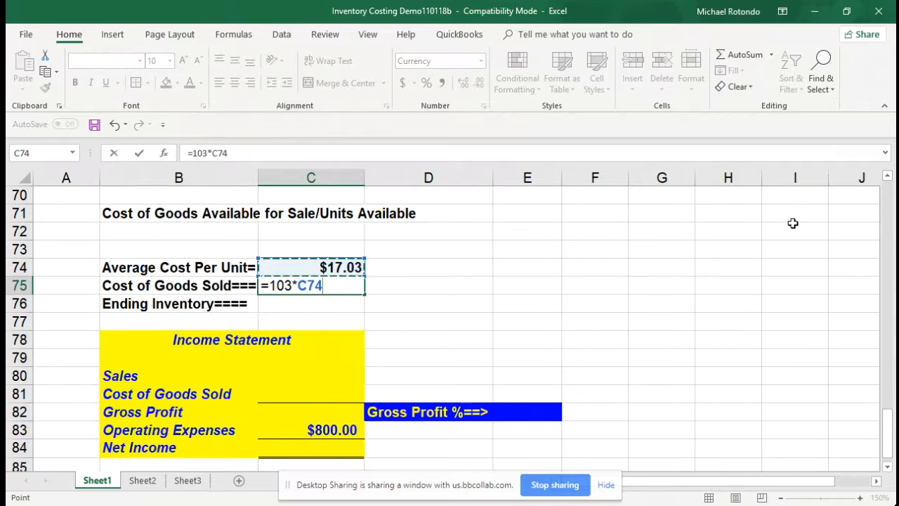
key("Return")
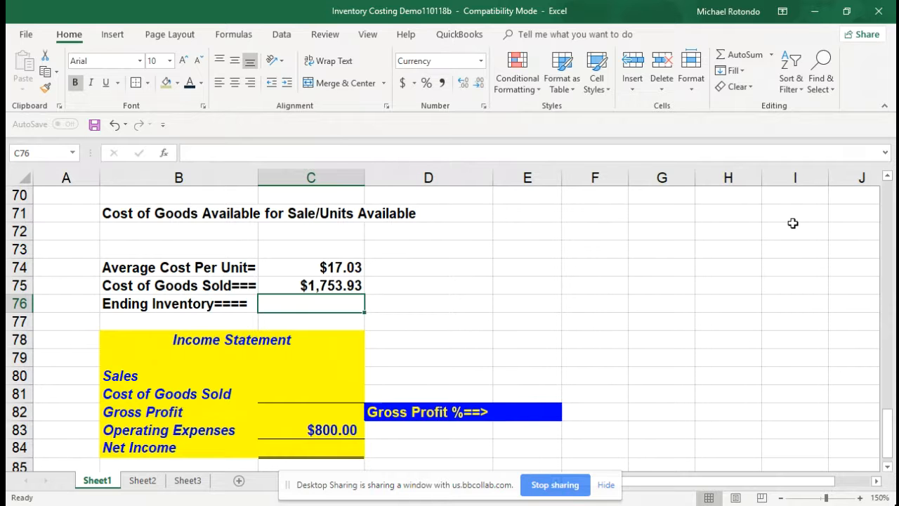
Calculate the average-cost Ending Inventory in C76 with the formula =20*C74
type("=20")
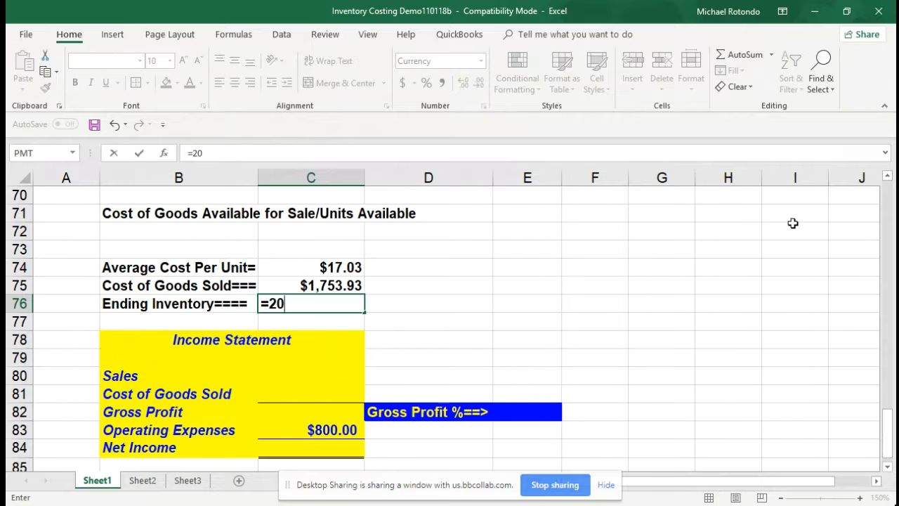
type("*")
left_click(329, 270)
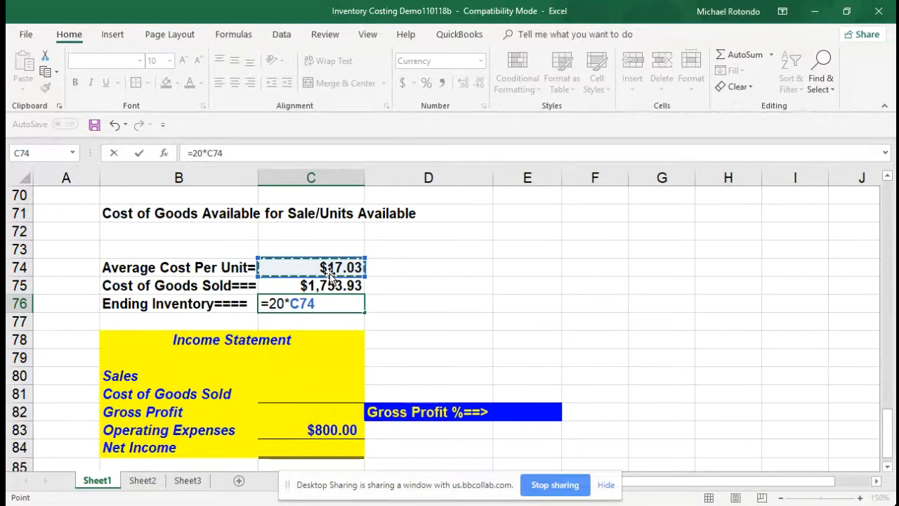
key("Return")
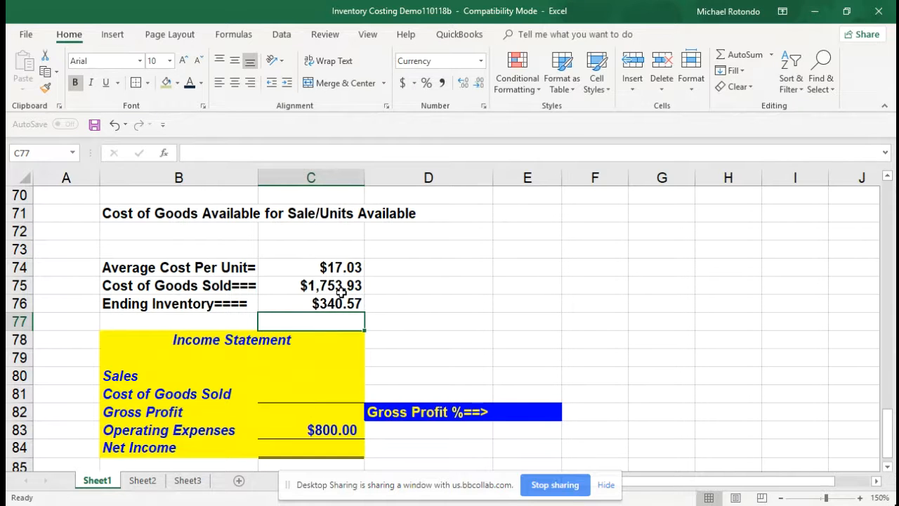
Add Cost of Goods Sold and Ending Inventory in C77 with the formula =C75+C76
type("=")
left_click(337, 286)
type("+")
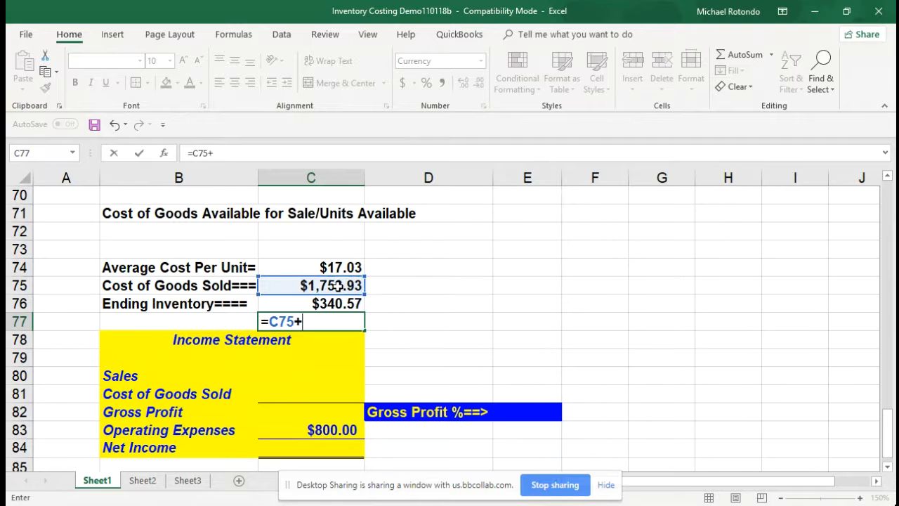
left_click(332, 303)
key("Return")
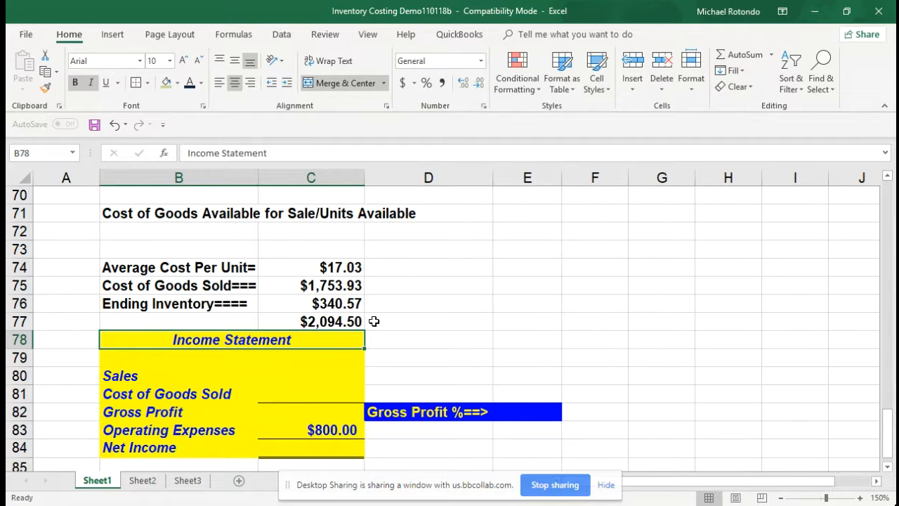
Fill in the Average Cost income statement with Sales of 3090 in C80 and Cost of Goods Sold of 1753.93 in C81
left_click(331, 373)
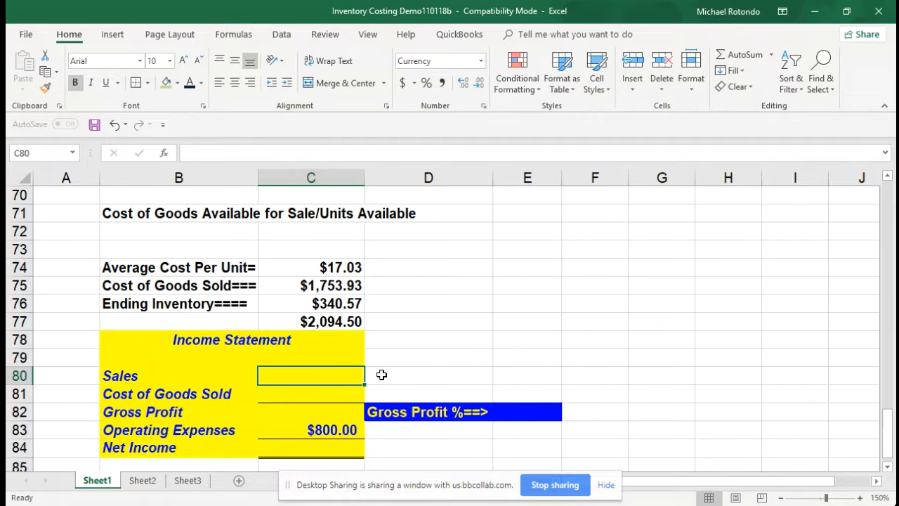
scroll(381, 375, "up", 20)
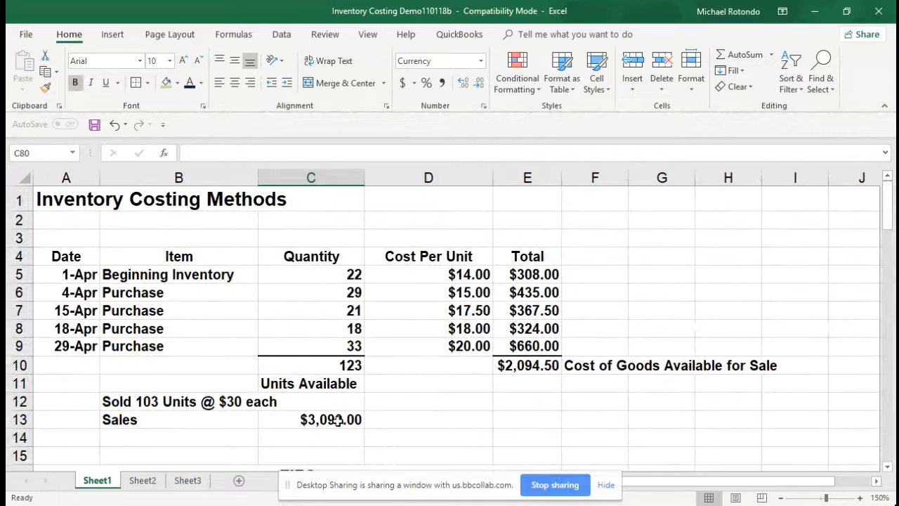
scroll(337, 419, "down", 20)
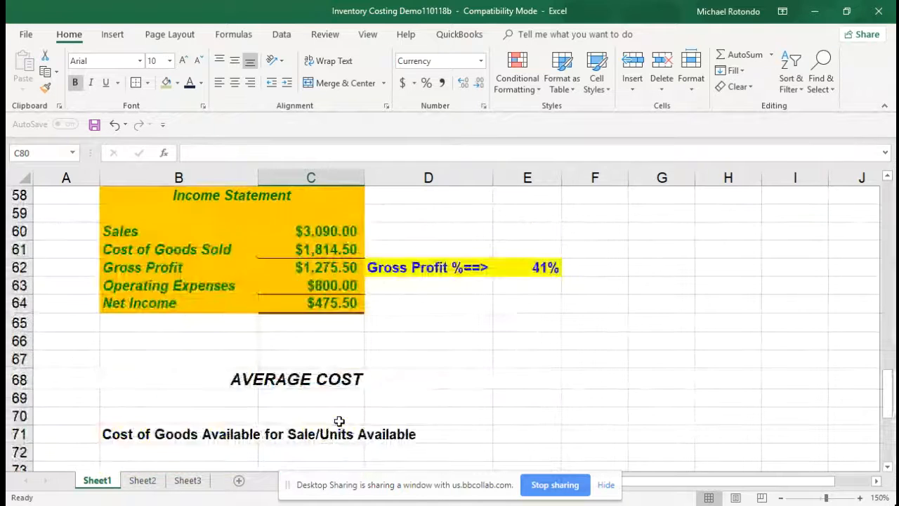
type("3090")
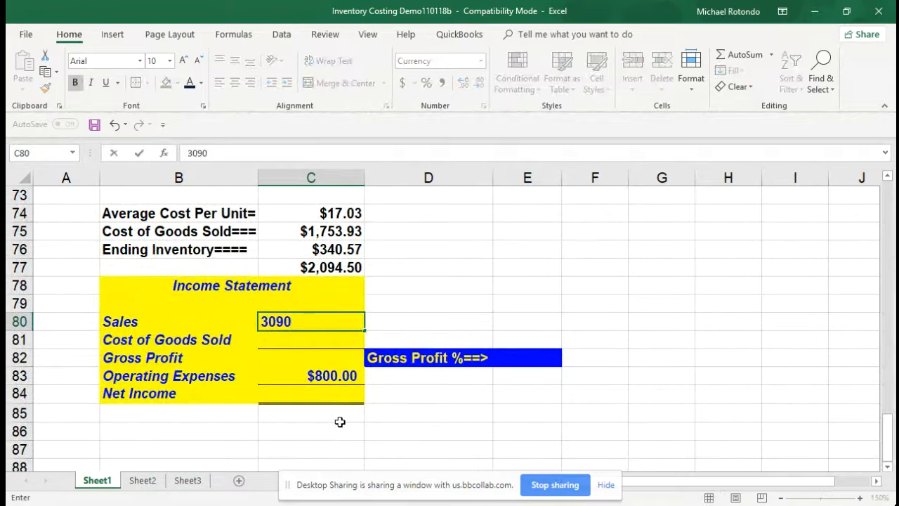
key("Return")
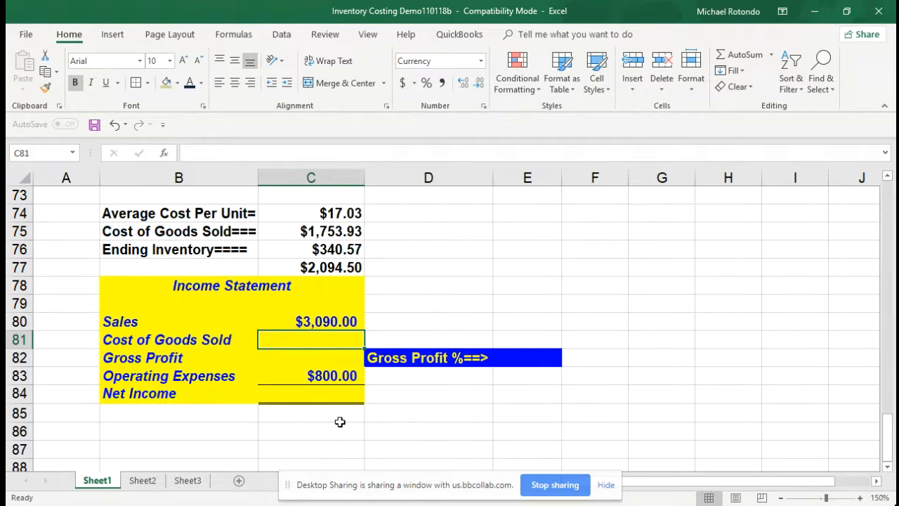
type("1,753.")
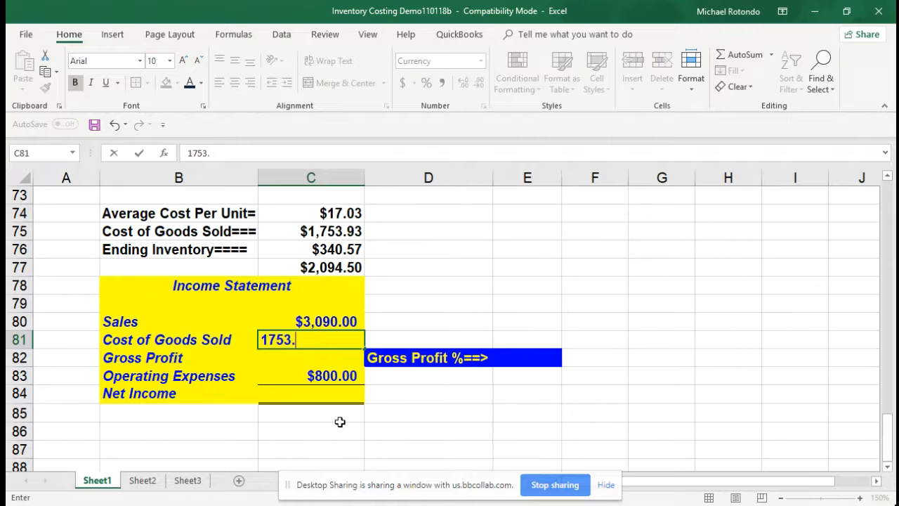
type("93")
key("Return")
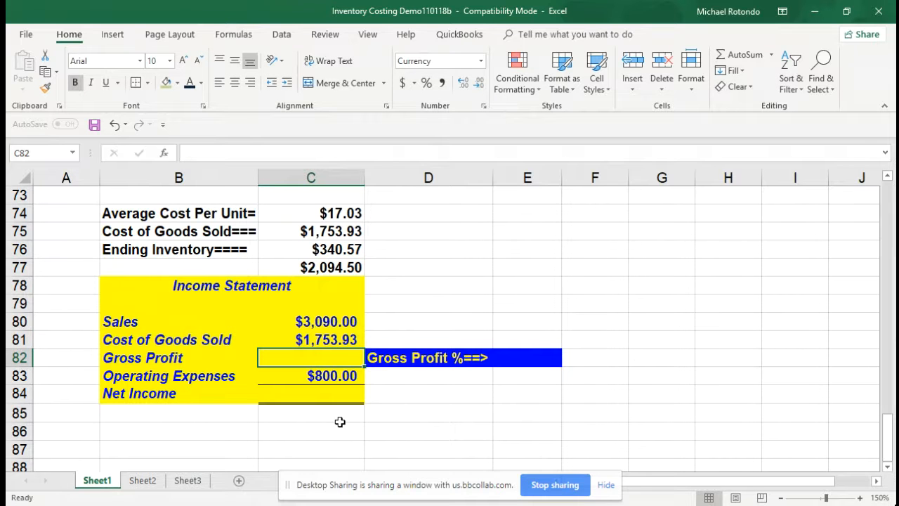
Calculate Gross Profit in C82 by subtracting Cost of Goods Sold from Sales, =C80-C81
type("=")
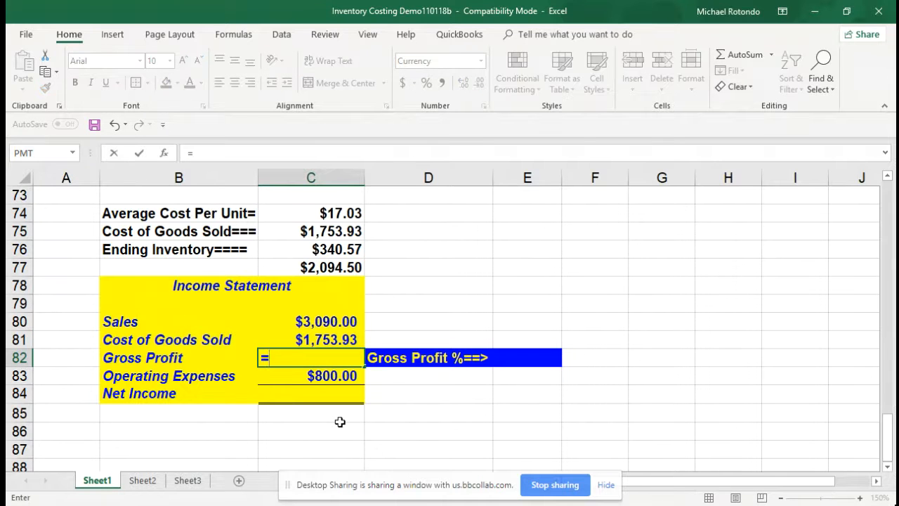
left_click(331, 320)
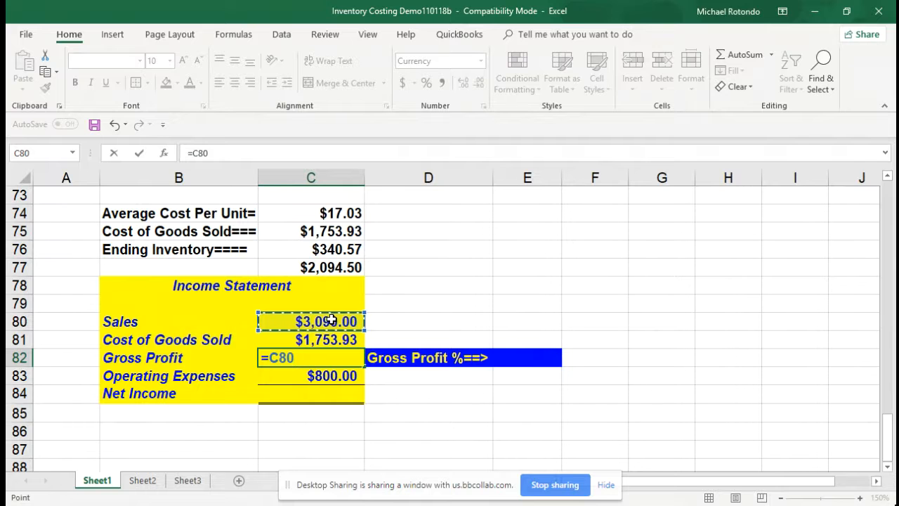
type("-")
left_click(328, 336)
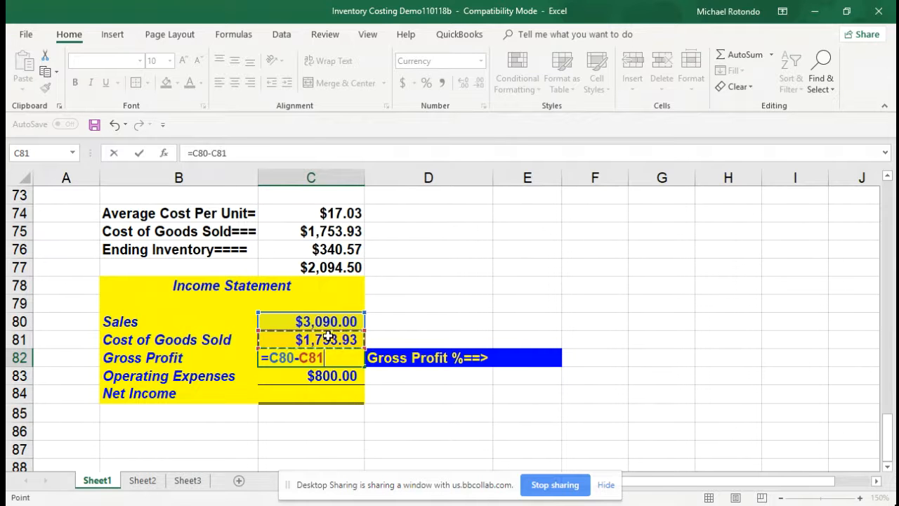
key("Return")
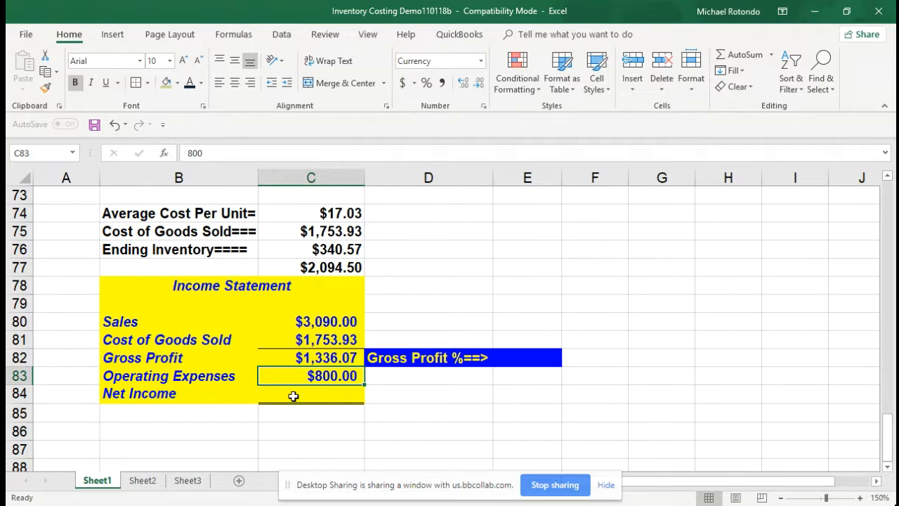
Calculate Net Income in C84 by subtracting Operating Expenses from Gross Profit, =C82-C83
left_click(293, 396)
type("=")
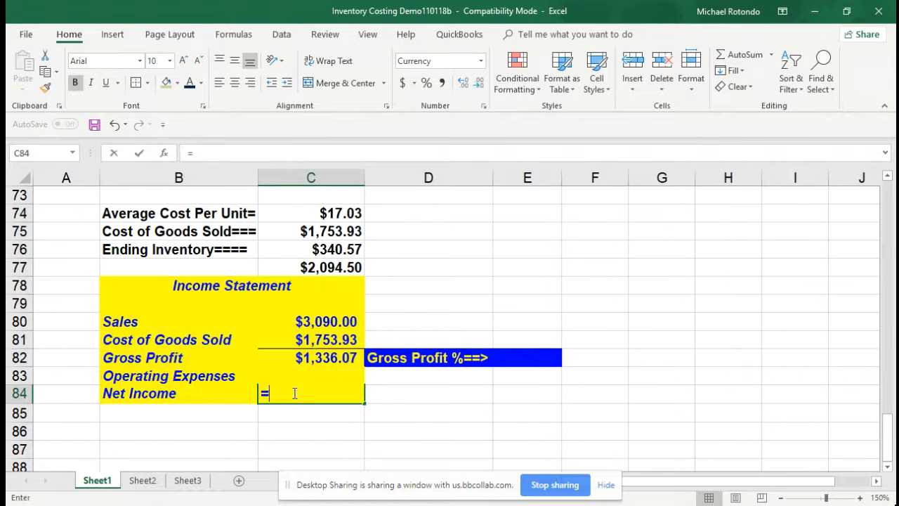
left_click(301, 358)
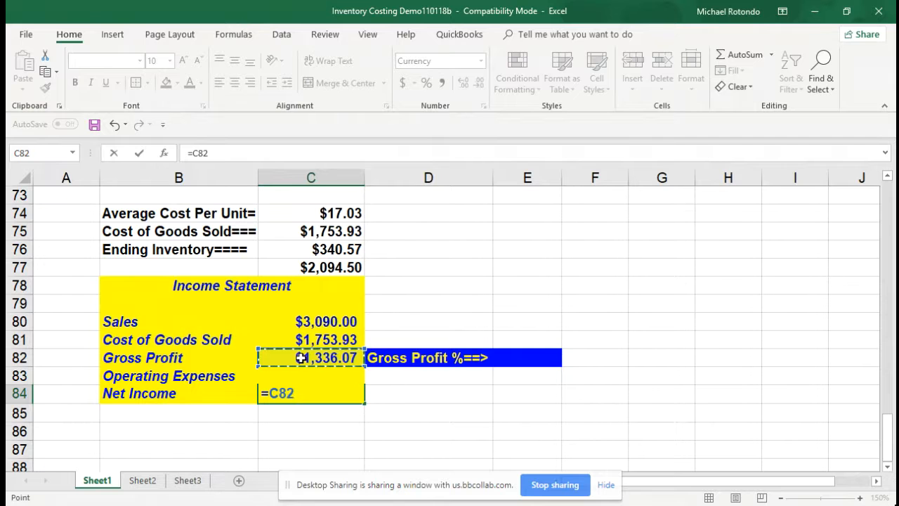
type("-c83")
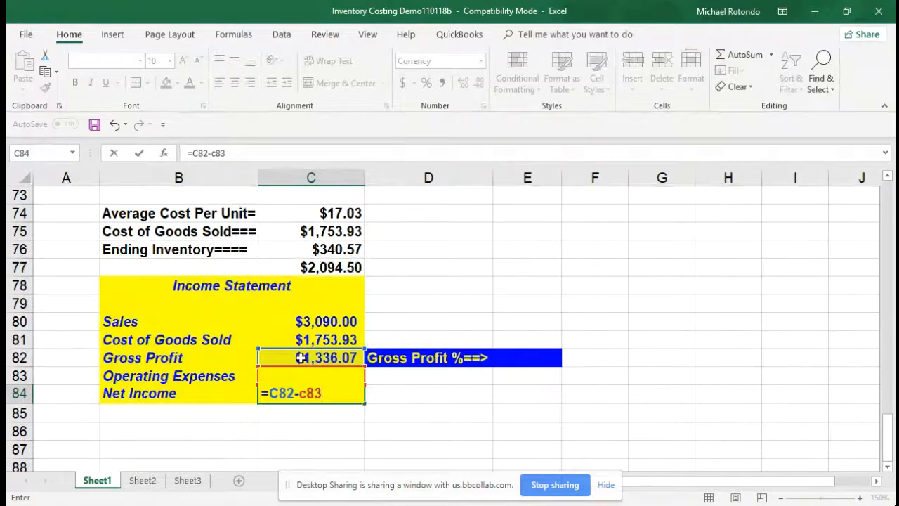
key("Return")
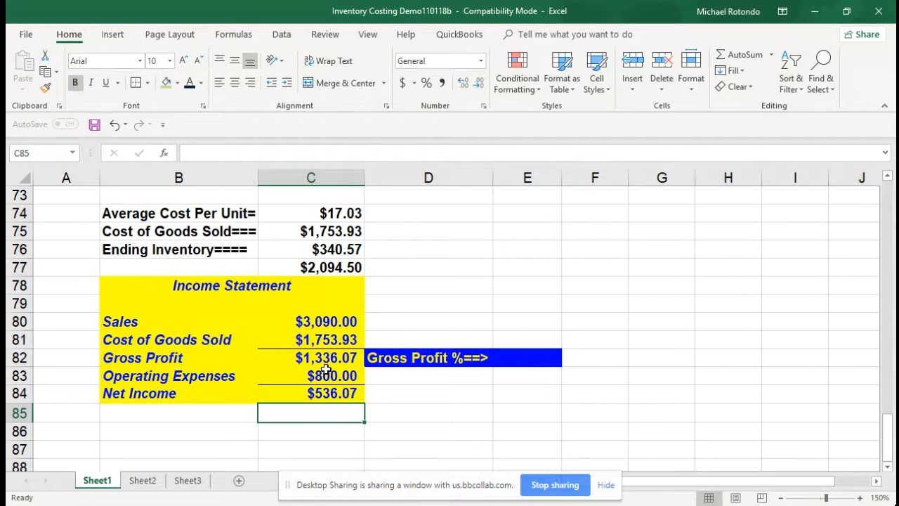
Compare the average-cost Net Income with the Net Income in the LIFO income statement and the one above it
scroll(326, 370, "up", 6)
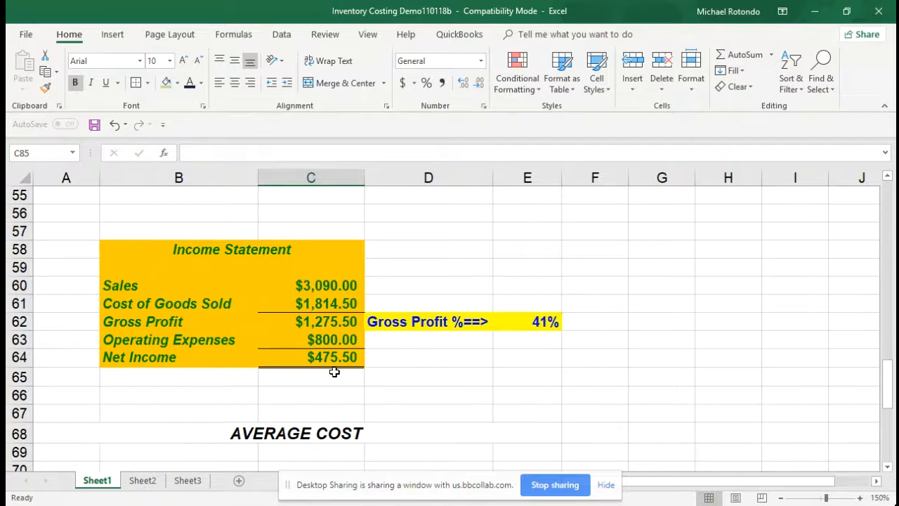
scroll(334, 371, "up", 8)
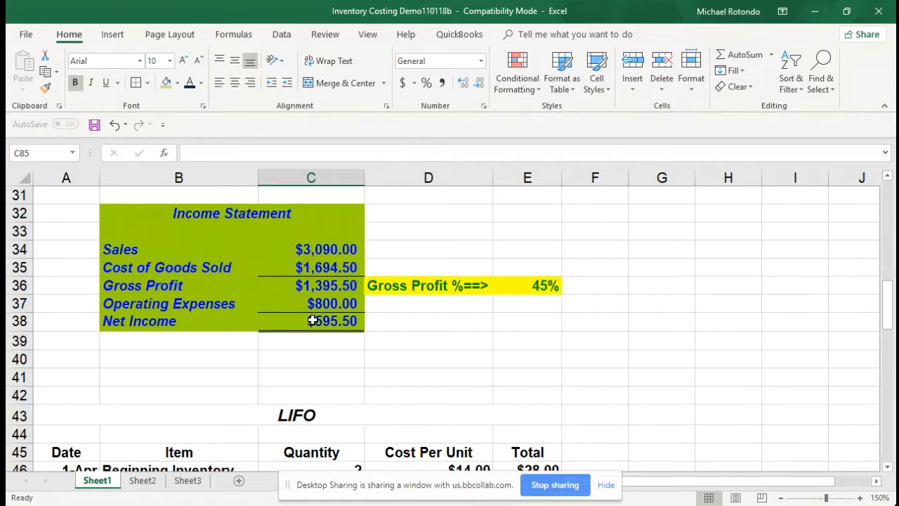
scroll(313, 321, "down", 8)
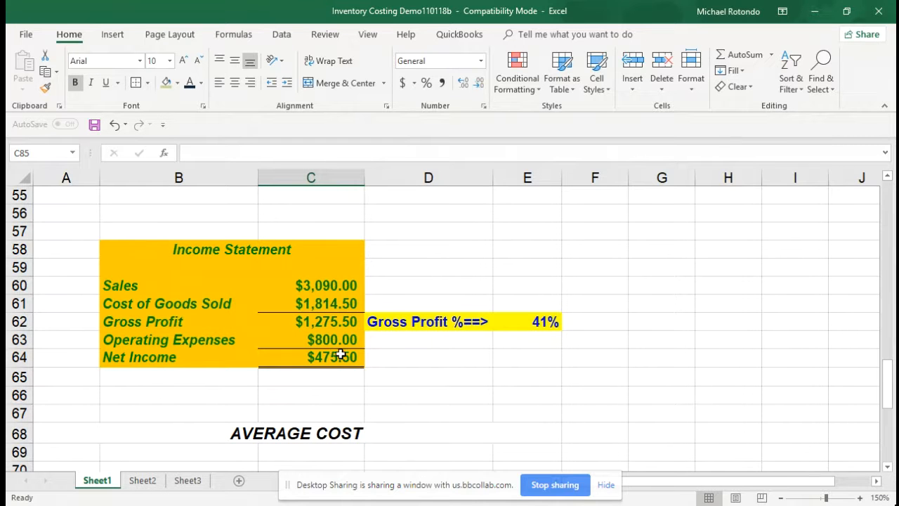
scroll(339, 355, "down", 6)
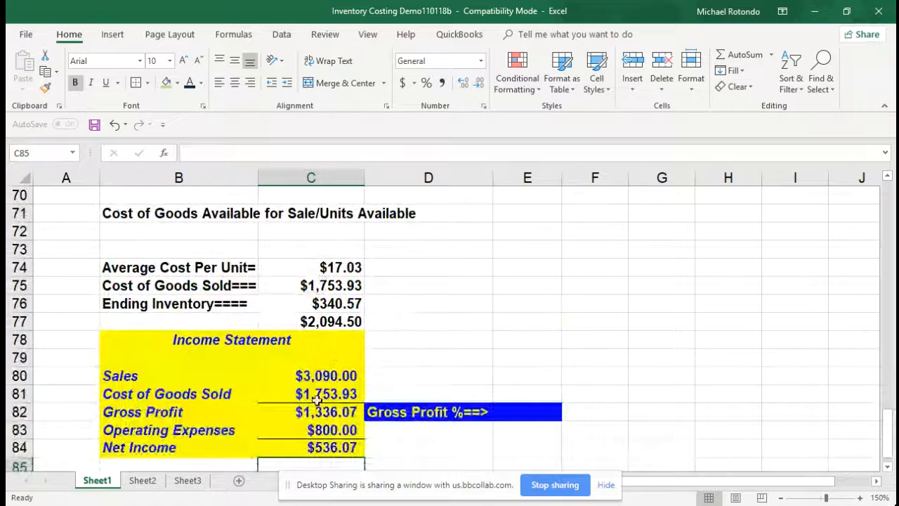
scroll(314, 436, "down", 2)
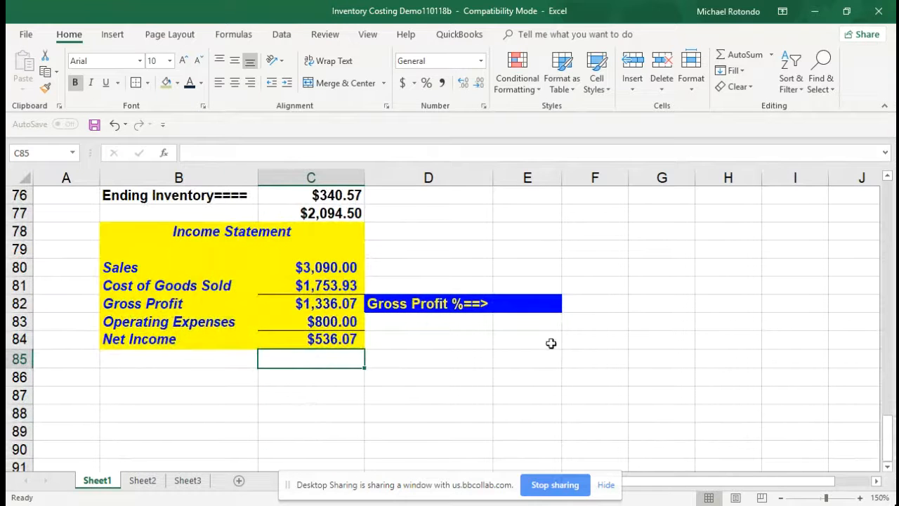
Calculate the average-cost Gross Profit % in E82 by dividing Gross Profit by Sales, =C82/C80
left_click(542, 302)
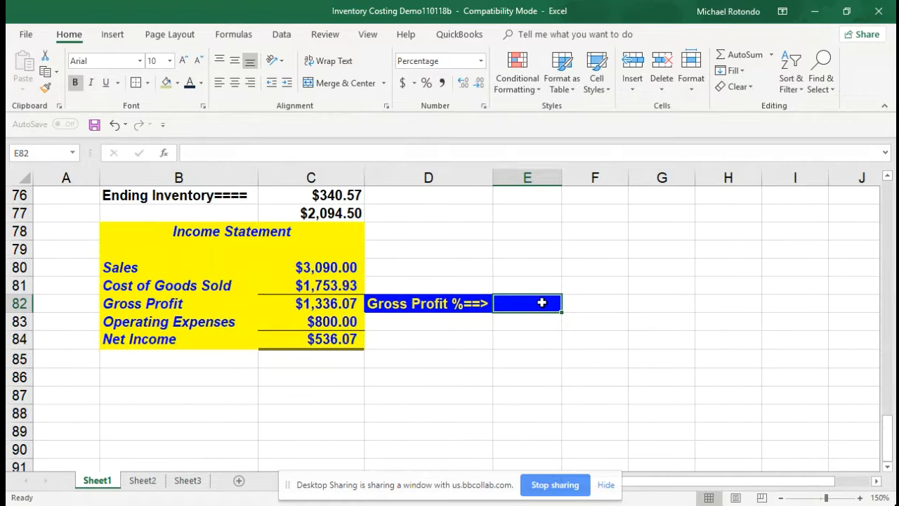
type("=")
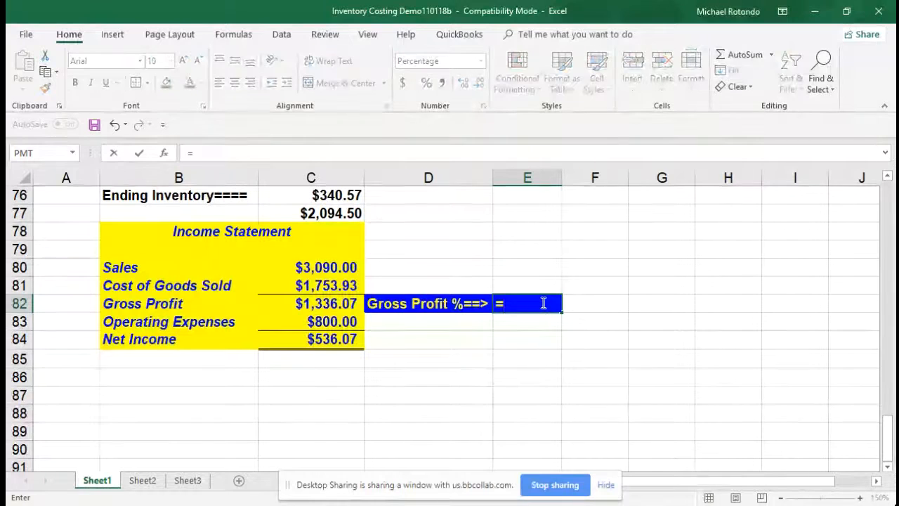
left_click(301, 299)
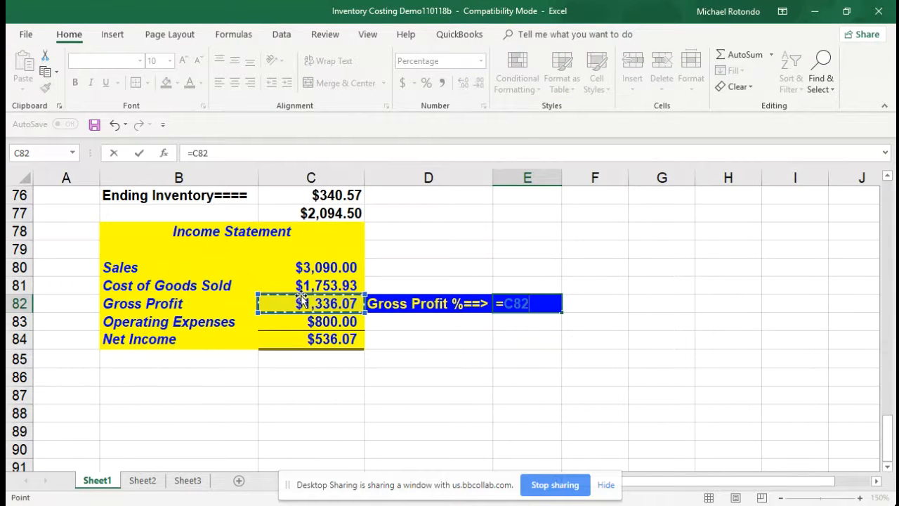
type("/")
left_click(314, 269)
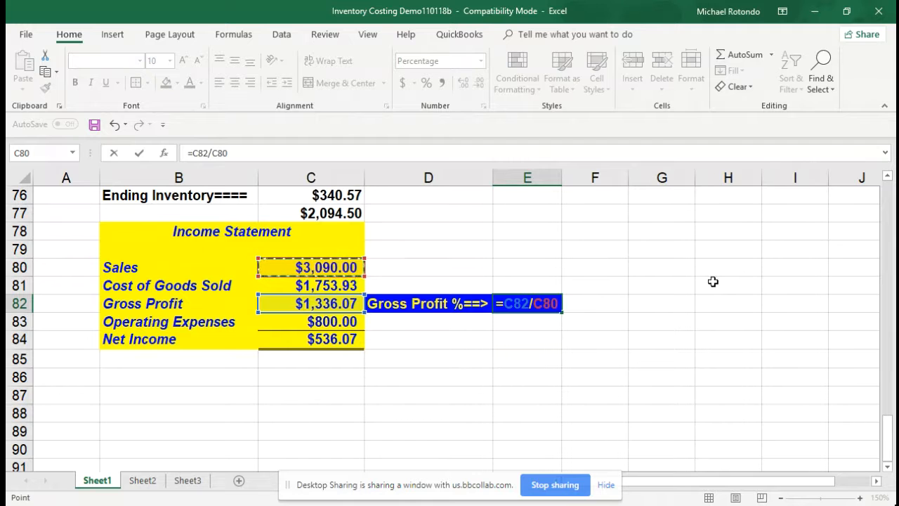
key("Return")
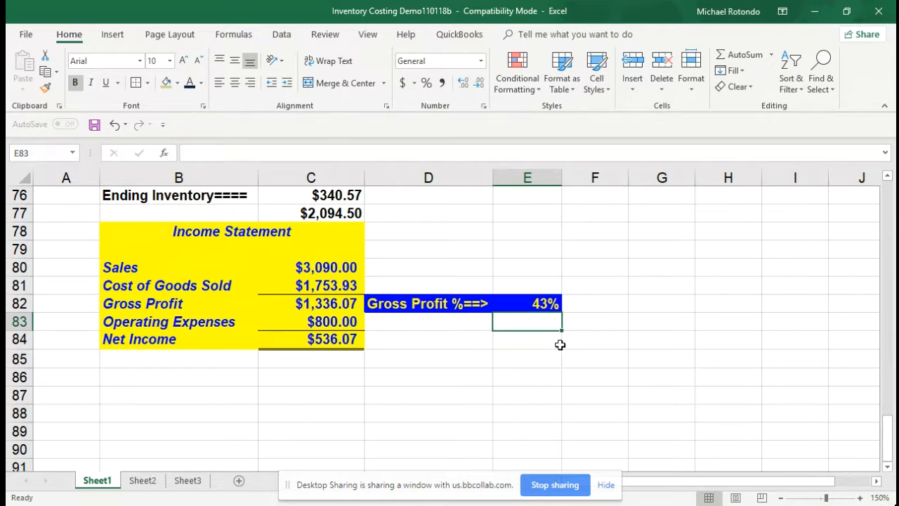
Compare the Gross Profit % of the three income statements in E36, E62 and E82, and review the average-cost section
scroll(529, 334, "up", 1)
scroll(529, 334, "up", 7)
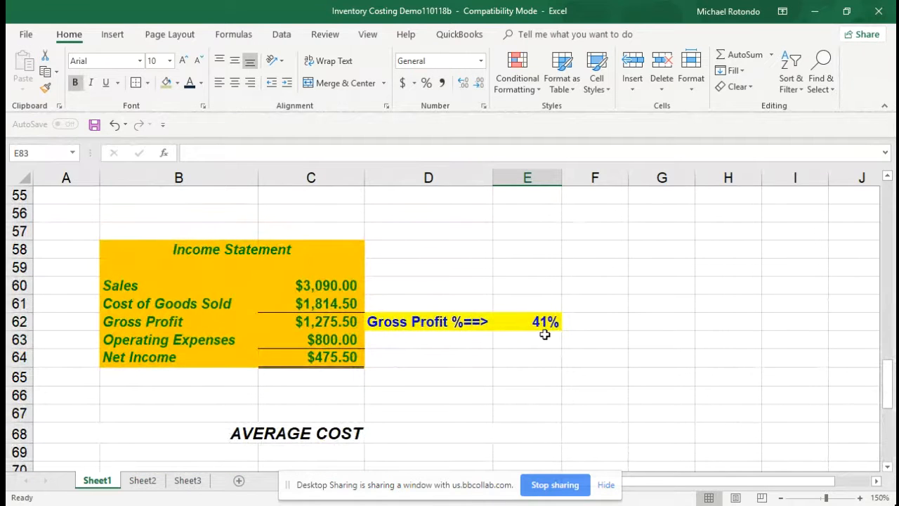
scroll(544, 330, "up", 8)
scroll(547, 335, "up", 1)
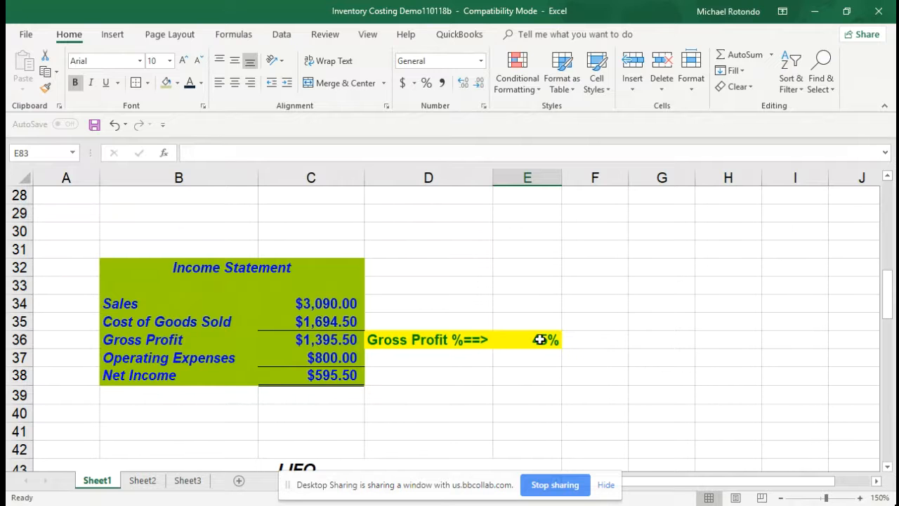
scroll(491, 344, "down", 6)
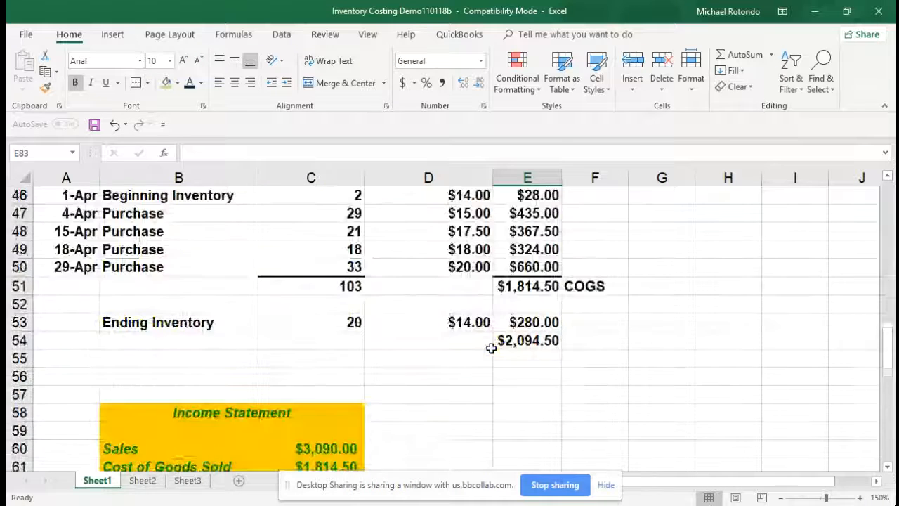
scroll(485, 355, "down", 8)
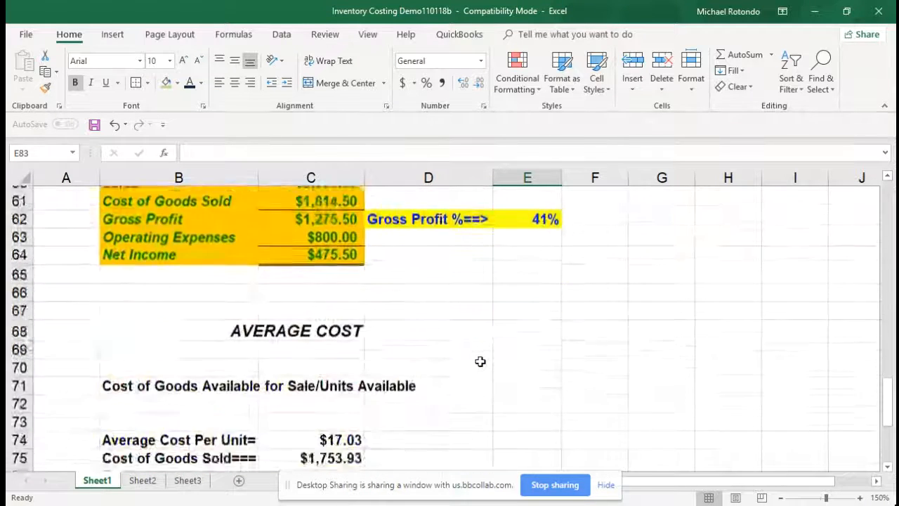
scroll(480, 362, "down", 3)
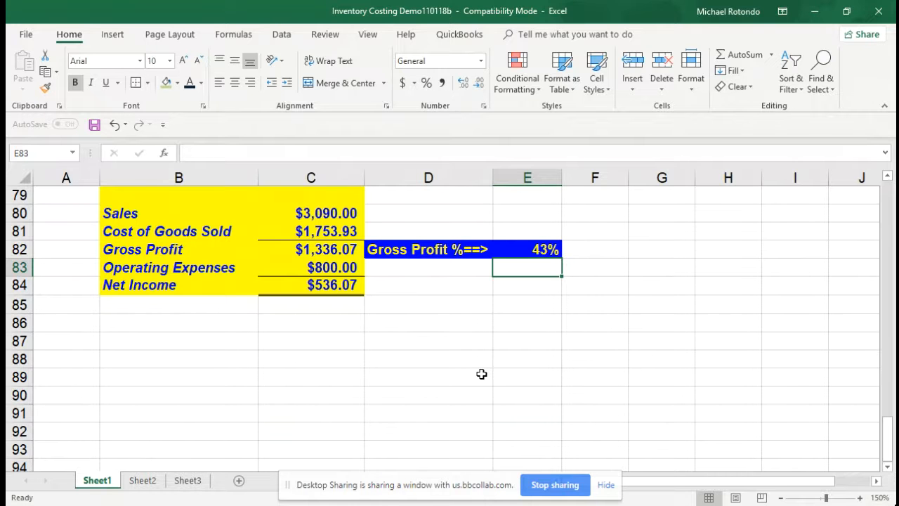
scroll(481, 373, "up", 3)
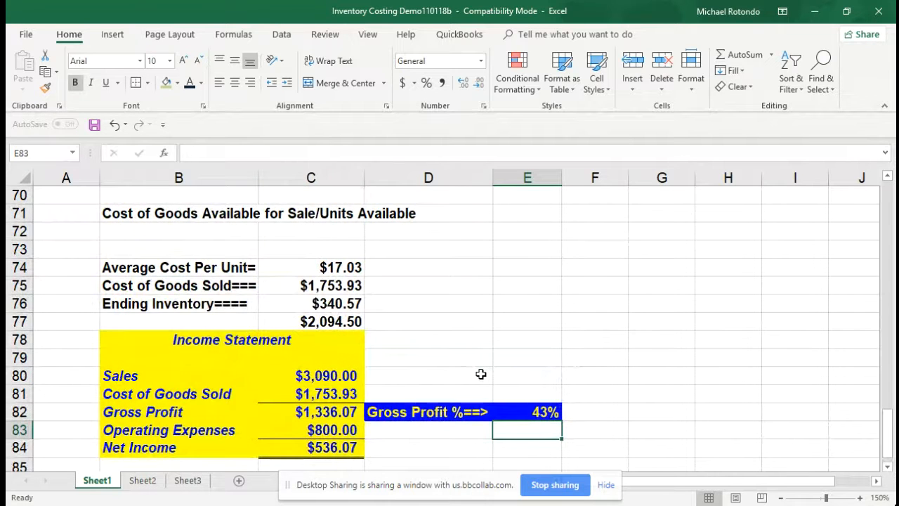